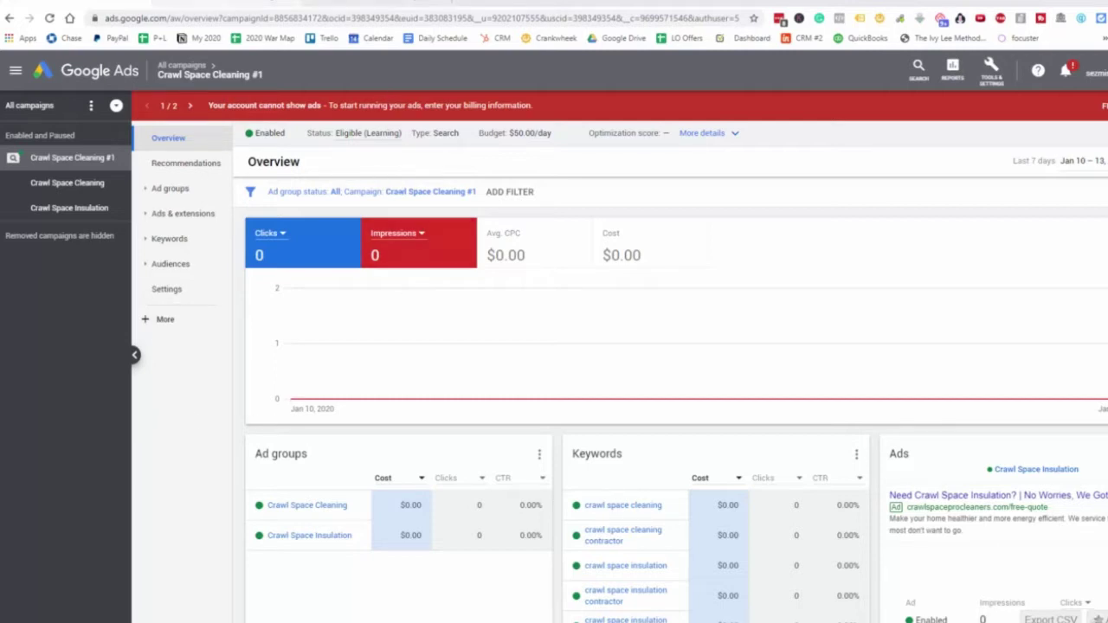
Leave the seattle dental implant results for the Crawl Space Cleaning #1 Extensions page
left_click(234, 5)
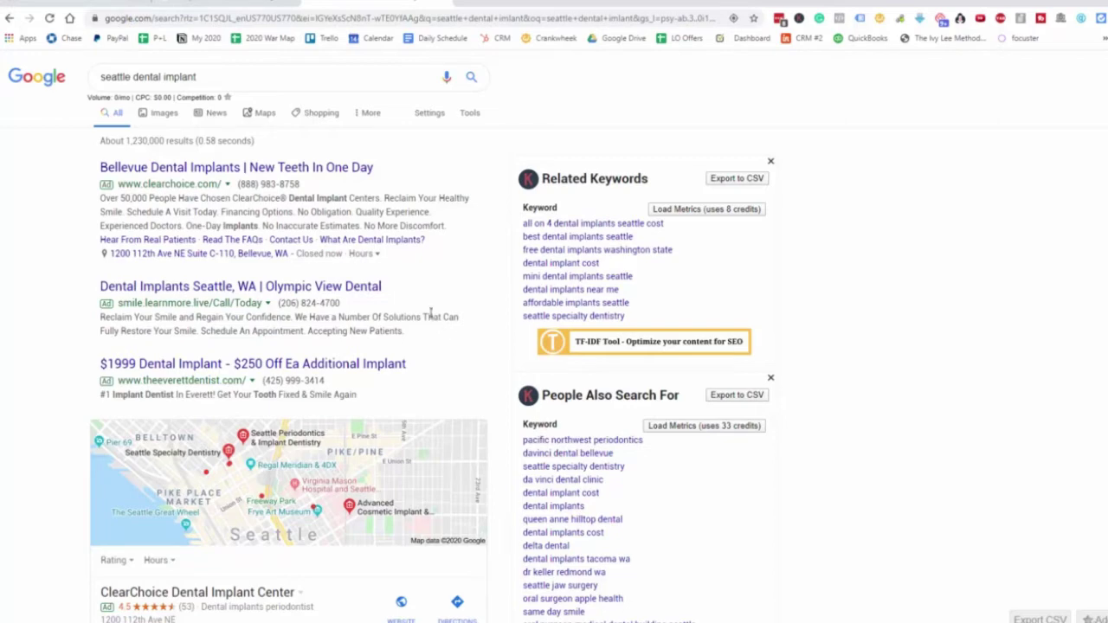
left_click(208, 4)
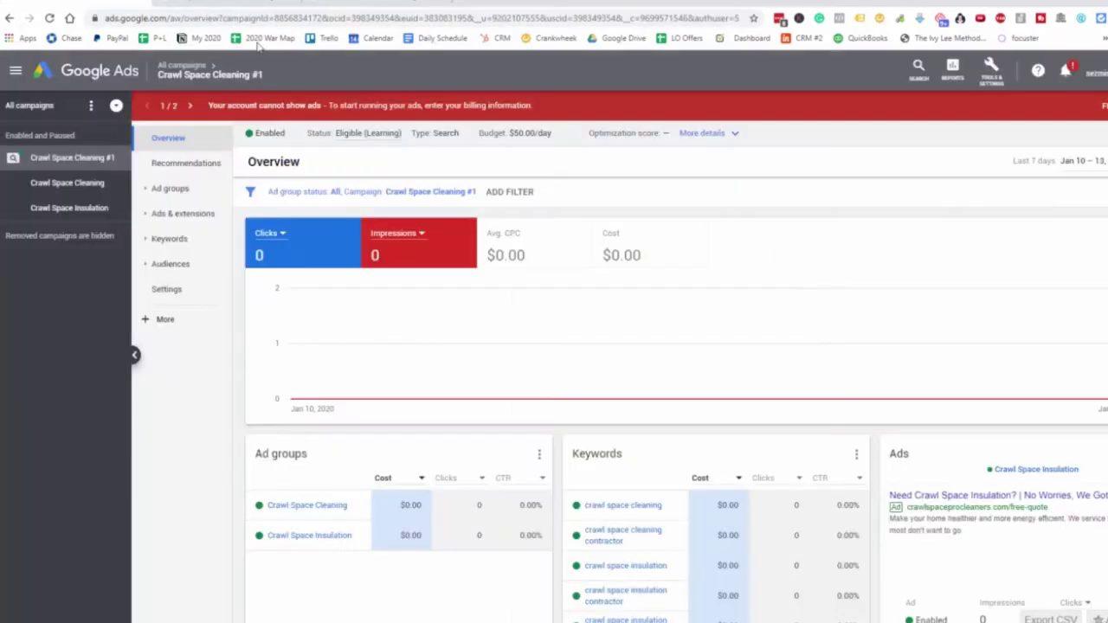
left_click(183, 216)
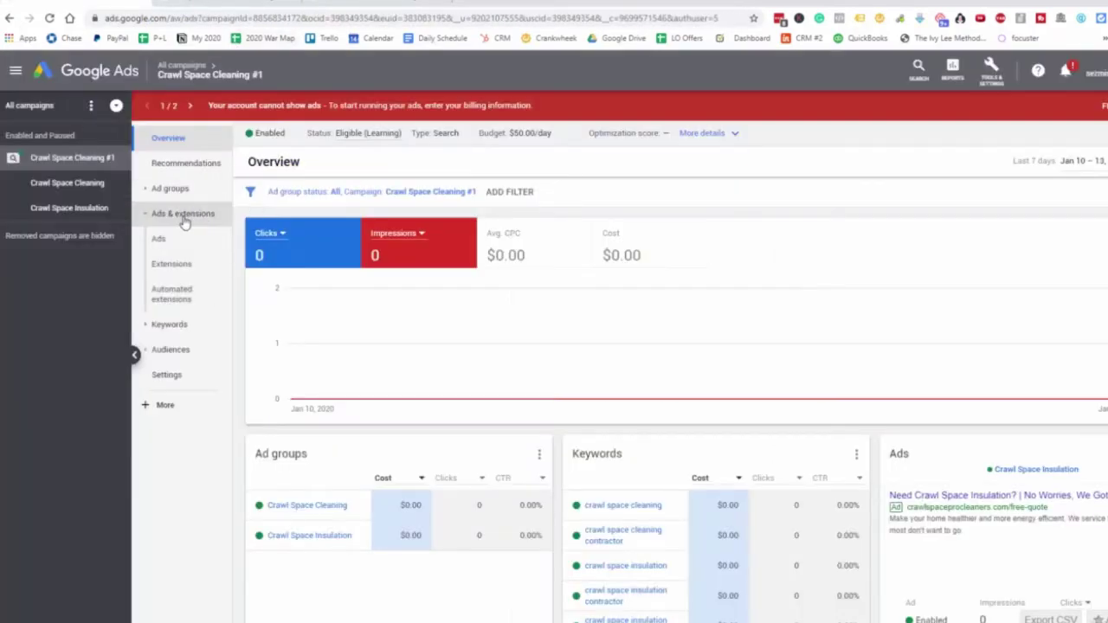
left_click(158, 239)
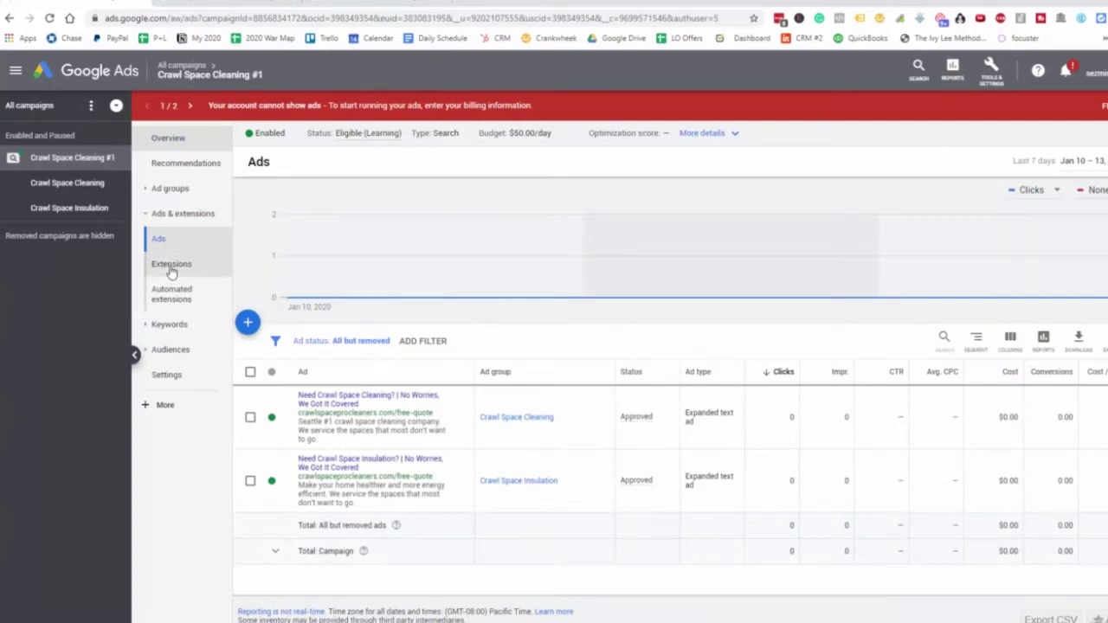
left_click(172, 266)
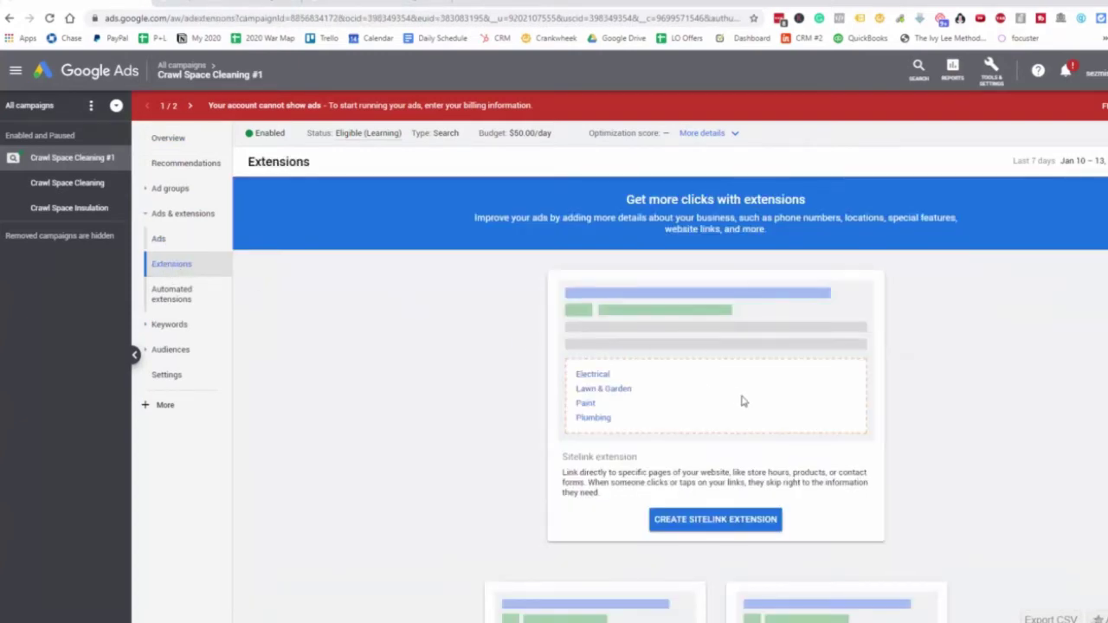
Browse the extension options, briefly starting a sitelink, then scroll to the callout and call cards
scroll(741, 400, "down", 3)
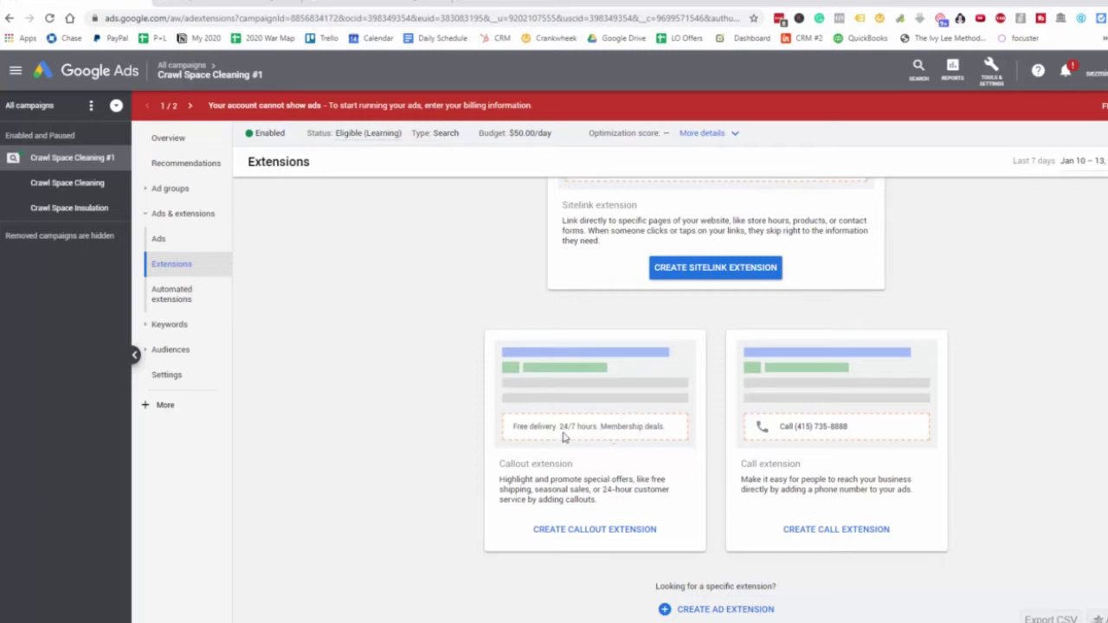
scroll(707, 521, "up", 2)
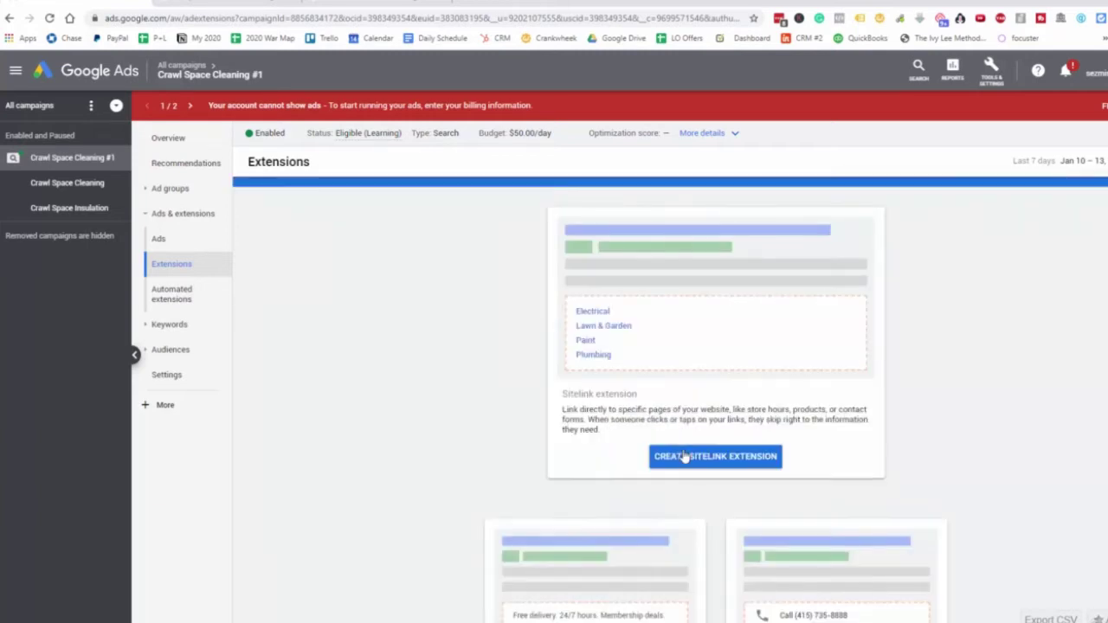
left_click(712, 470)
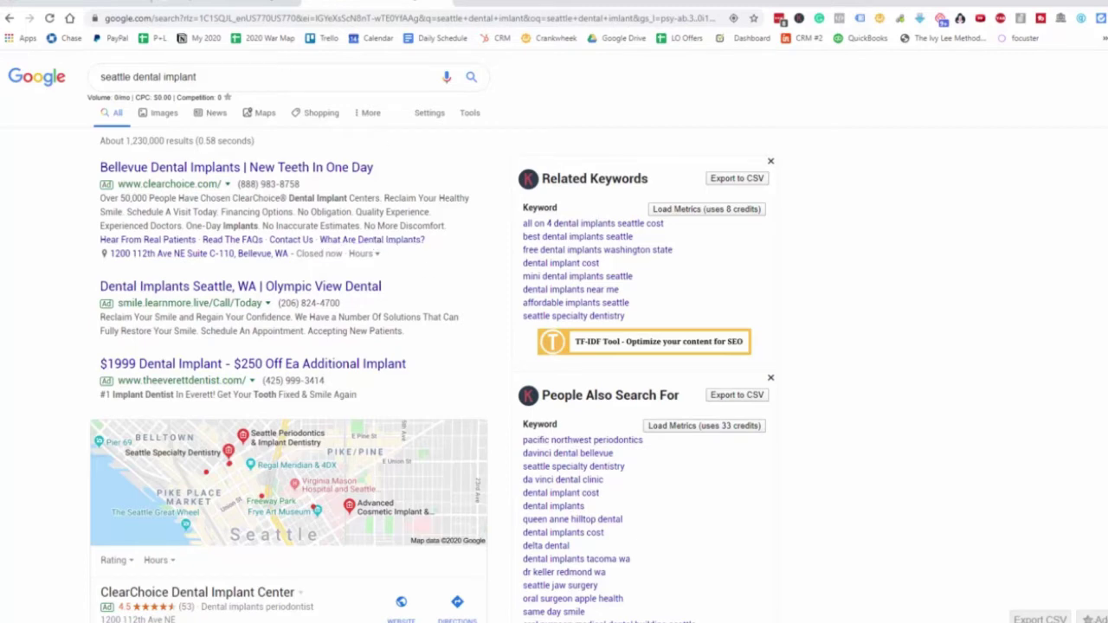
key("ctrl+Tab")
scroll(457, 240, "down", 3)
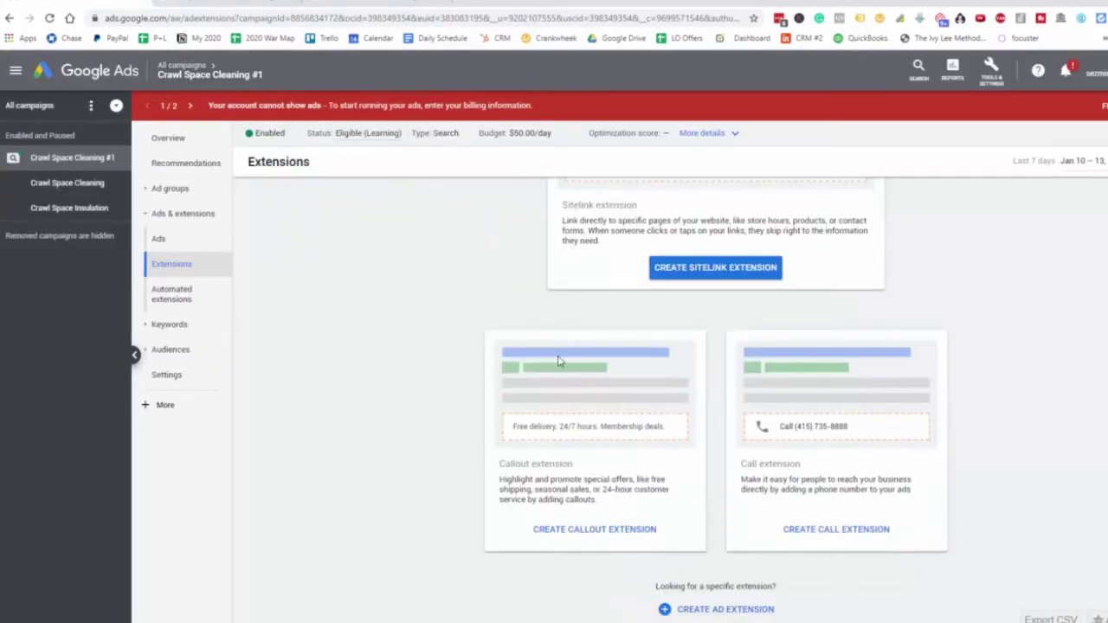
Start a new callout extension after checking competitor ads for new york crawl space cleaning
left_click(597, 530)
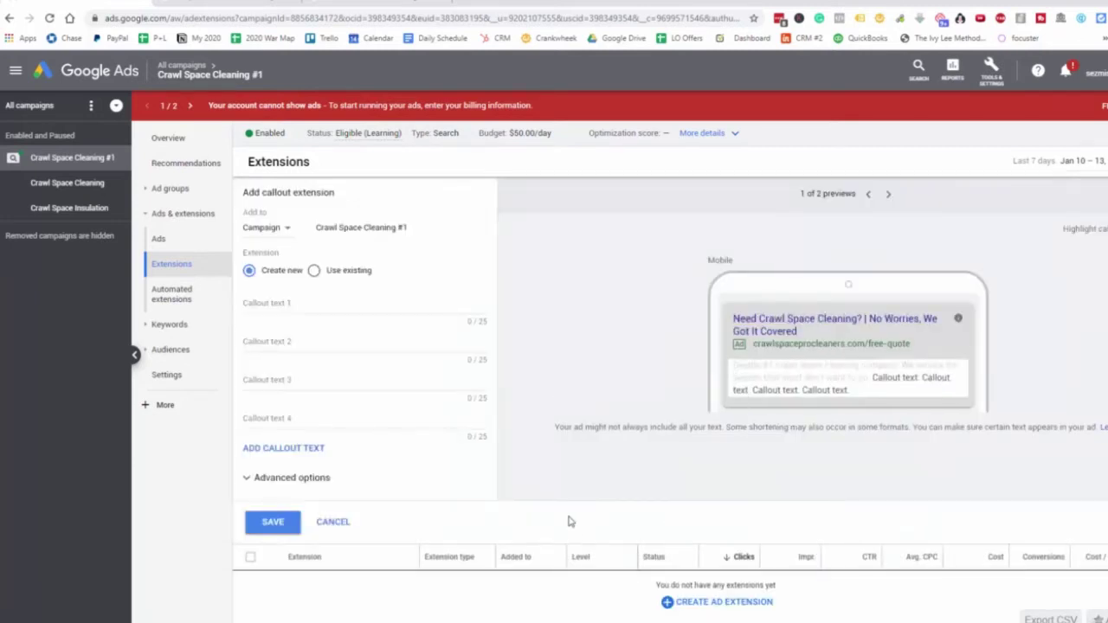
left_click(291, 301)
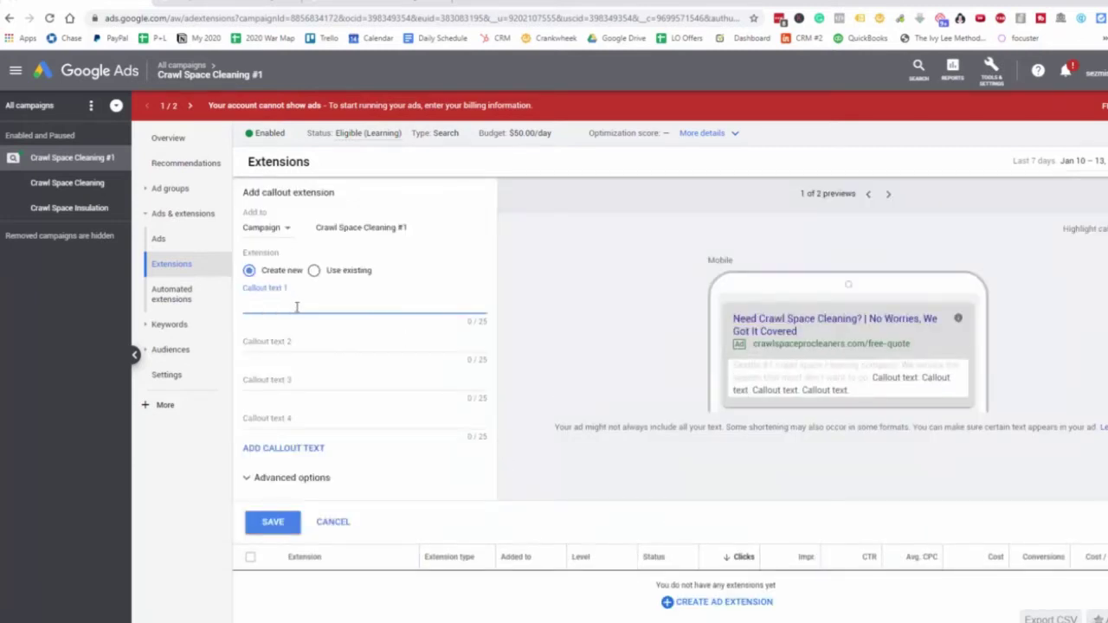
left_click(218, 4)
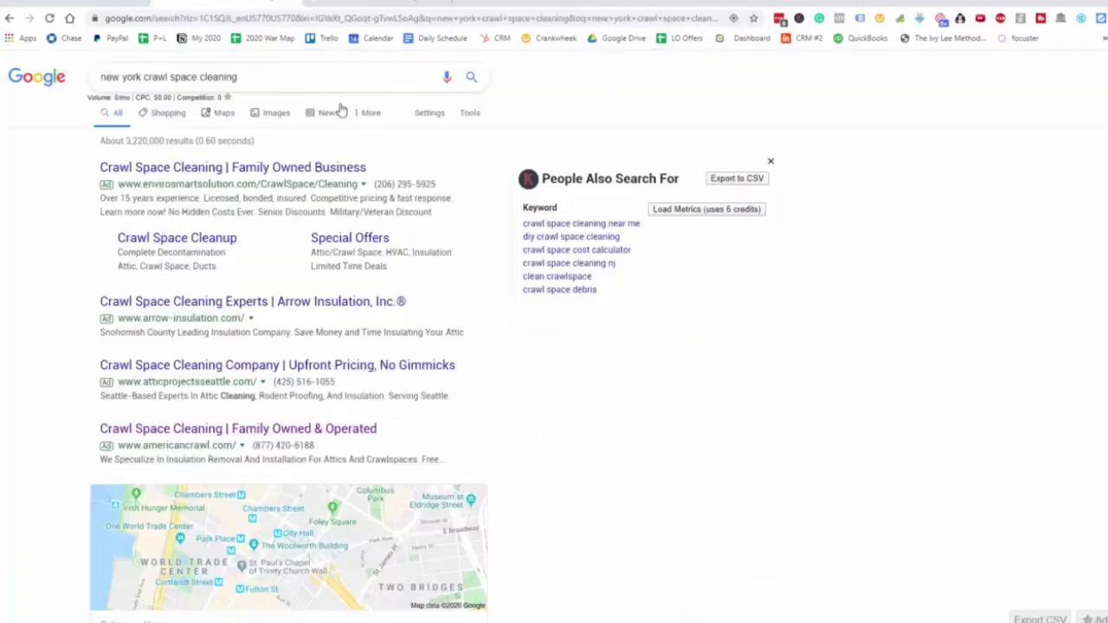
scroll(264, 234, "down", 1)
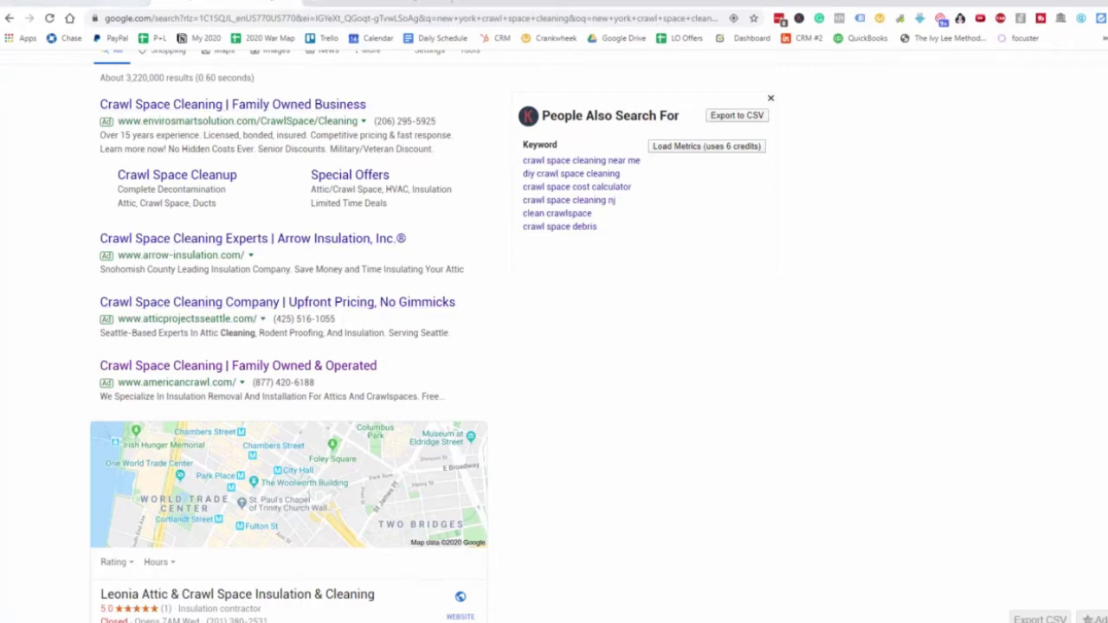
left_click(122, 3)
Enter 'In business for 30 years' as the first callout text
type("Been")
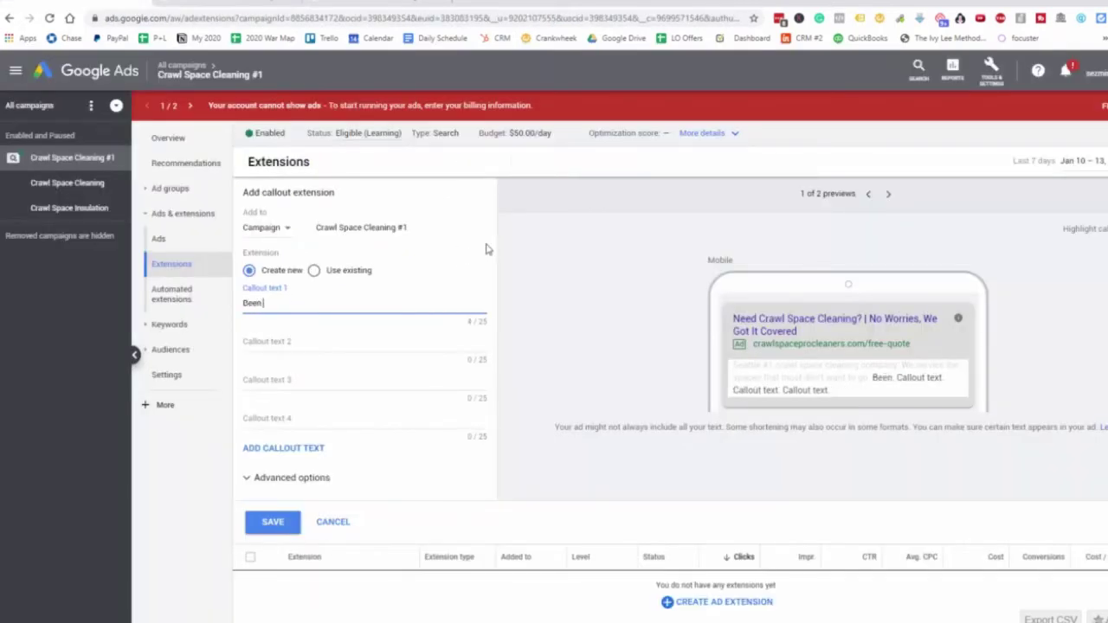
type(" in businy")
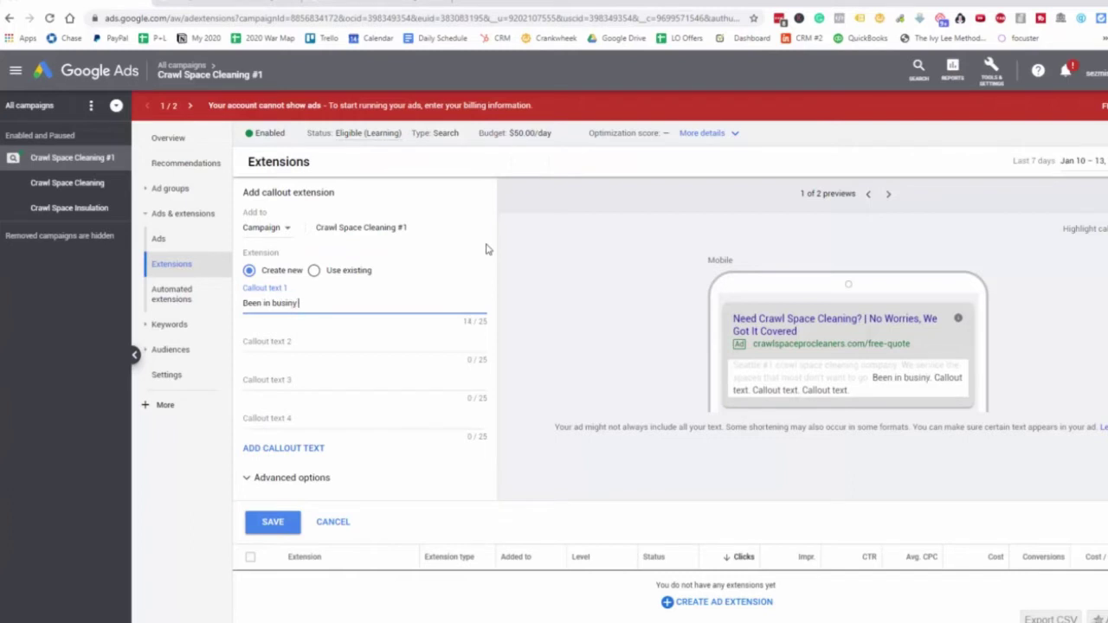
key("BackSpace")
key("BackSpace")
type("y")
key("BackSpace")
key("BackSpace")
key("BackSpace")
key("BackSpace")
key("BackSpace")
key("BackSpace")
key("BackSpace")
key("BackSpace")
key("BackSpace")
key("BackSpace")
key("BackSpace")
key("BackSpace")
type("In bus")
key("BackSpace")
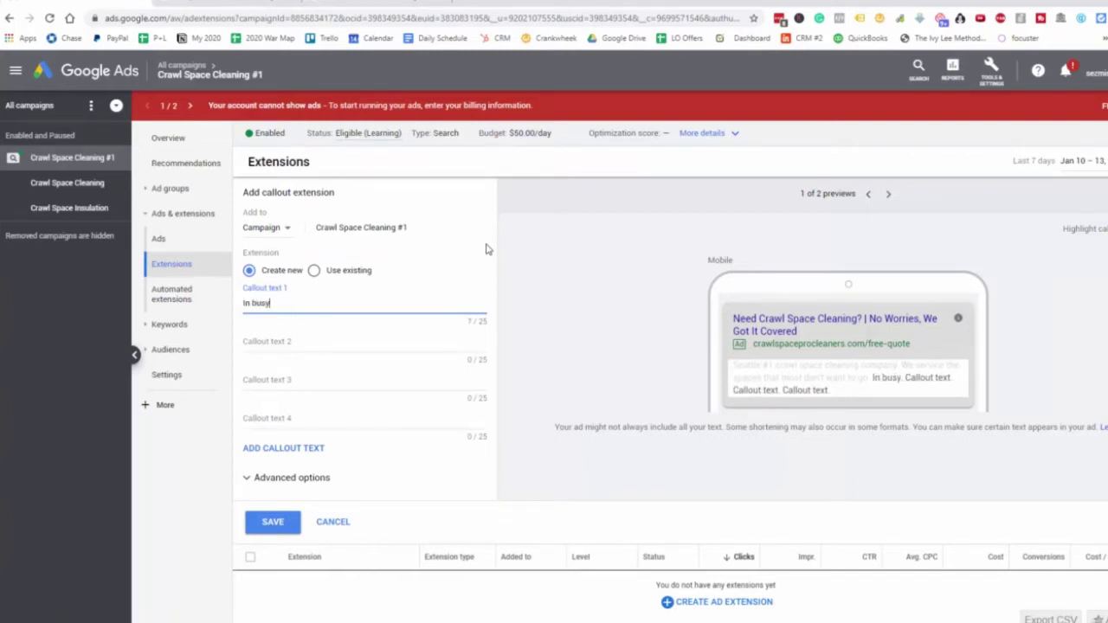
type("usiness for ")
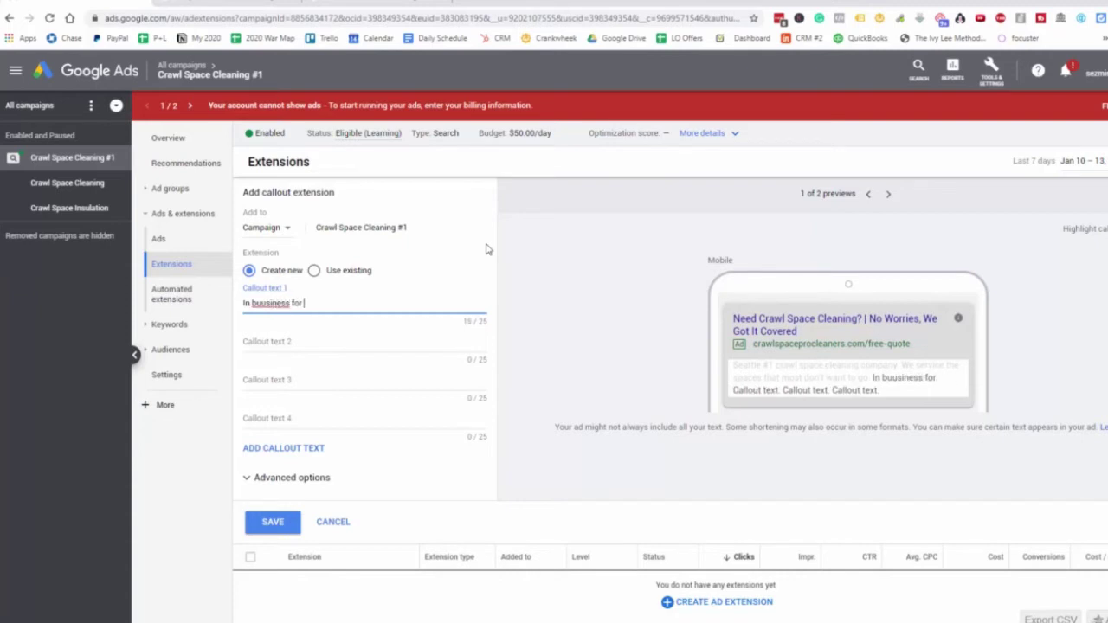
type("30+ years")
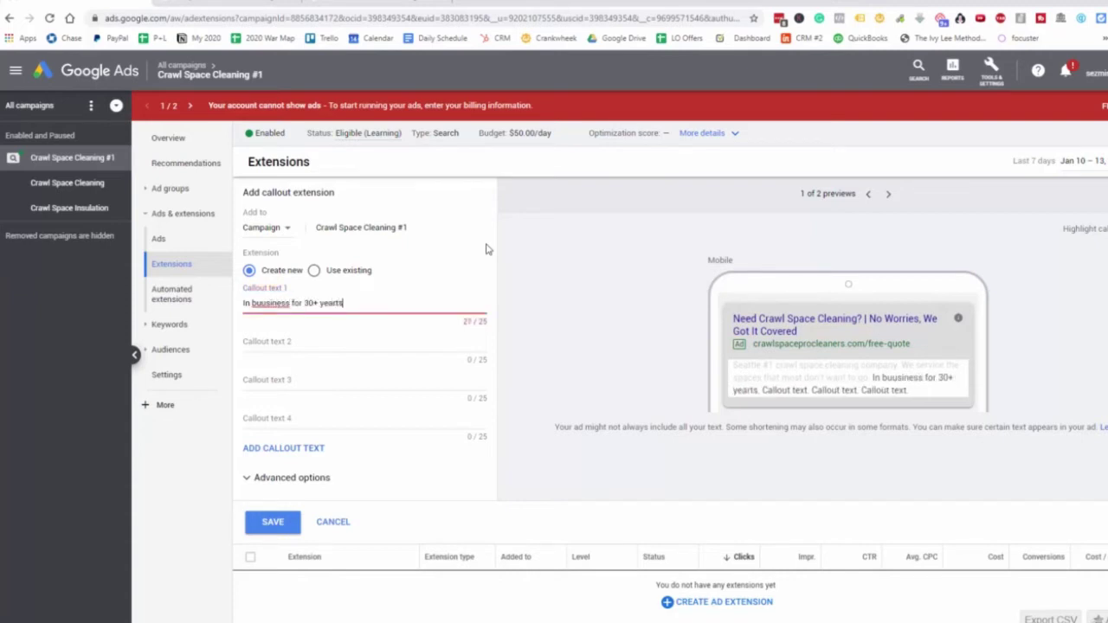
key("BackSpace")
type("s,")
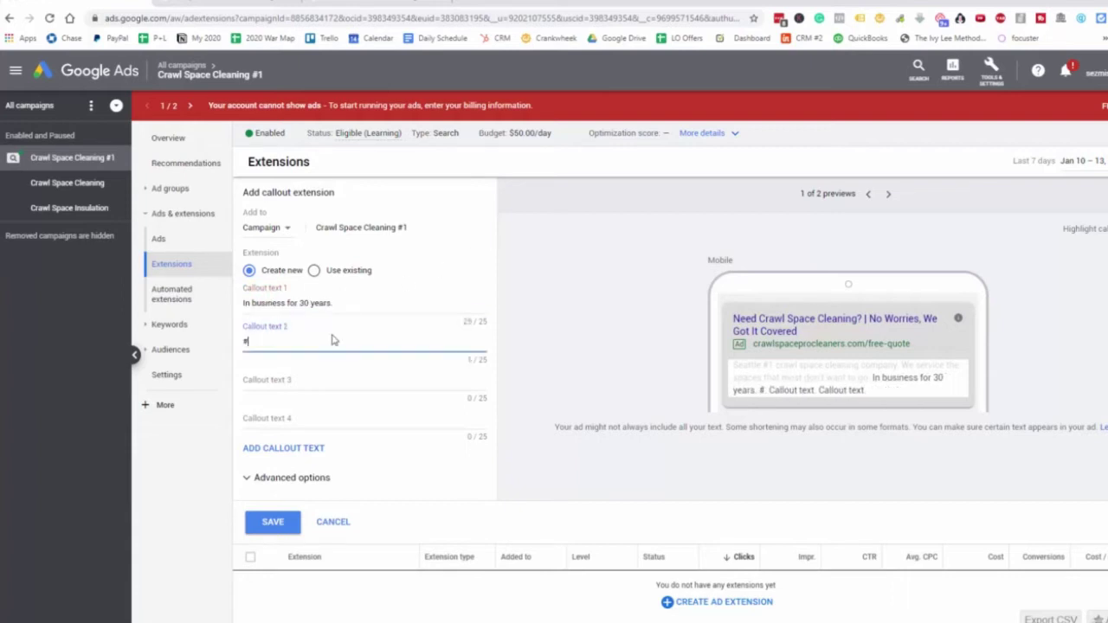
Enter '#1 rated in Seattle' as the second callout and save both callouts
type("2")
key("BackSpace")
type("1 rated ")
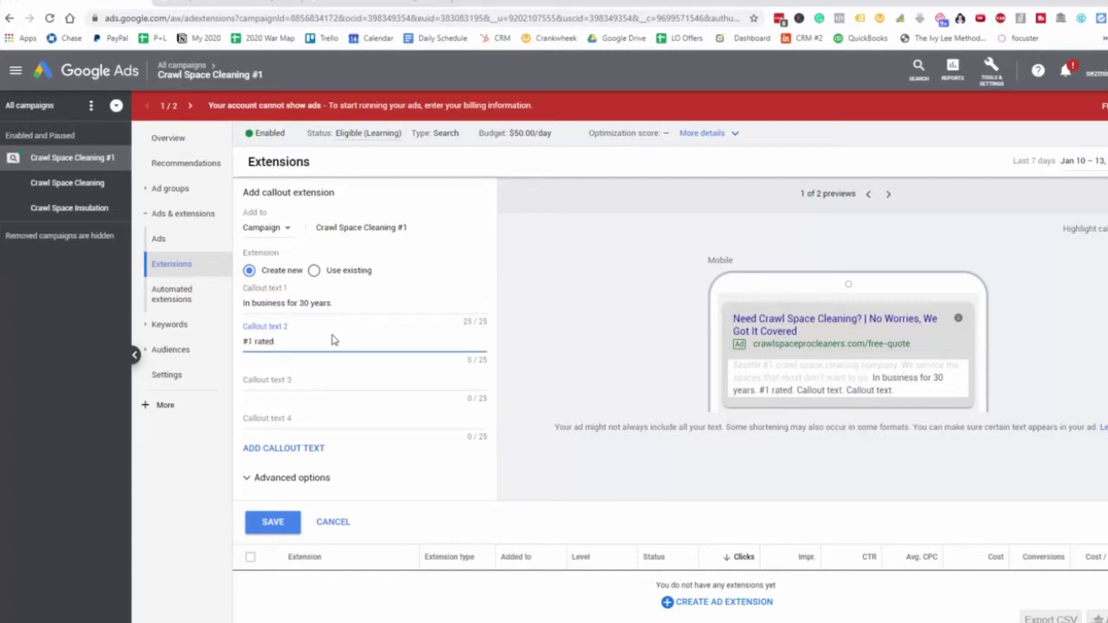
type("in Sea")
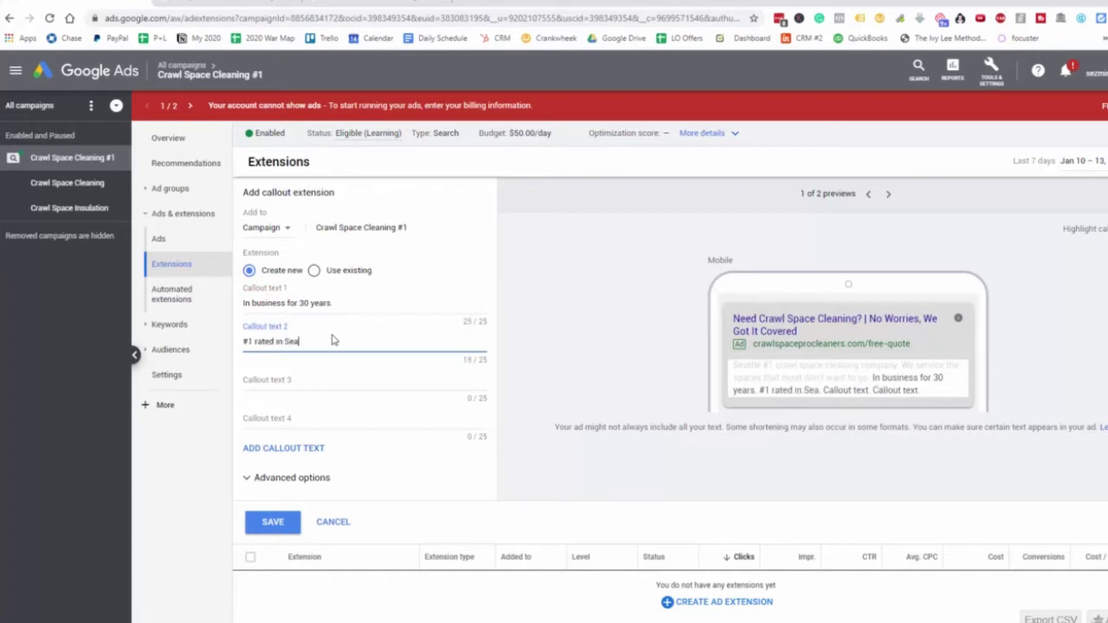
type("ttle")
key("Tab")
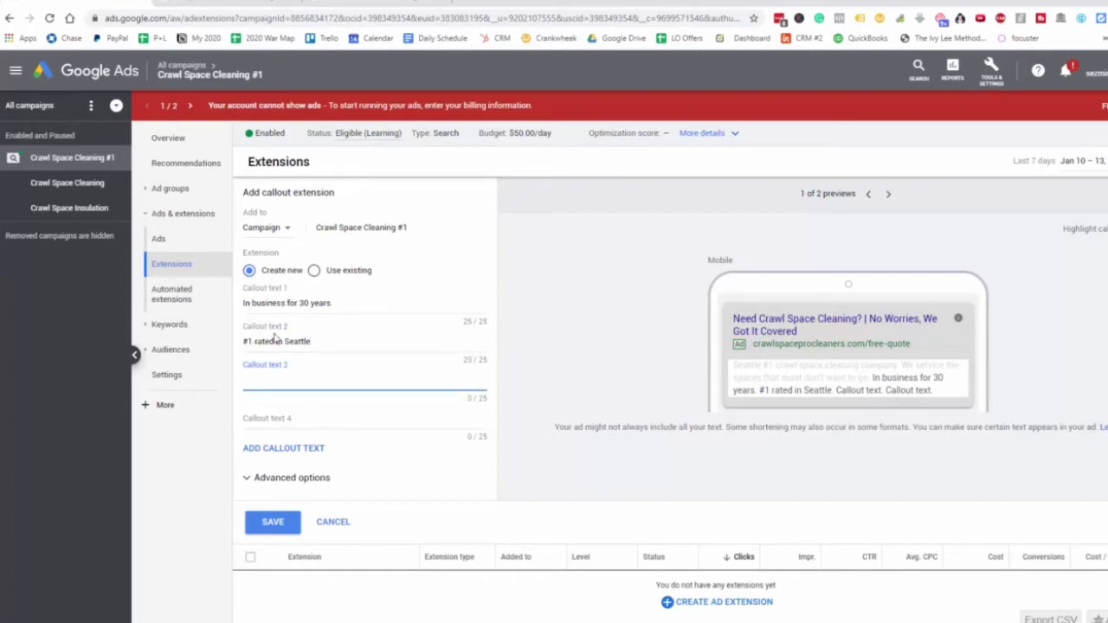
left_click(274, 523)
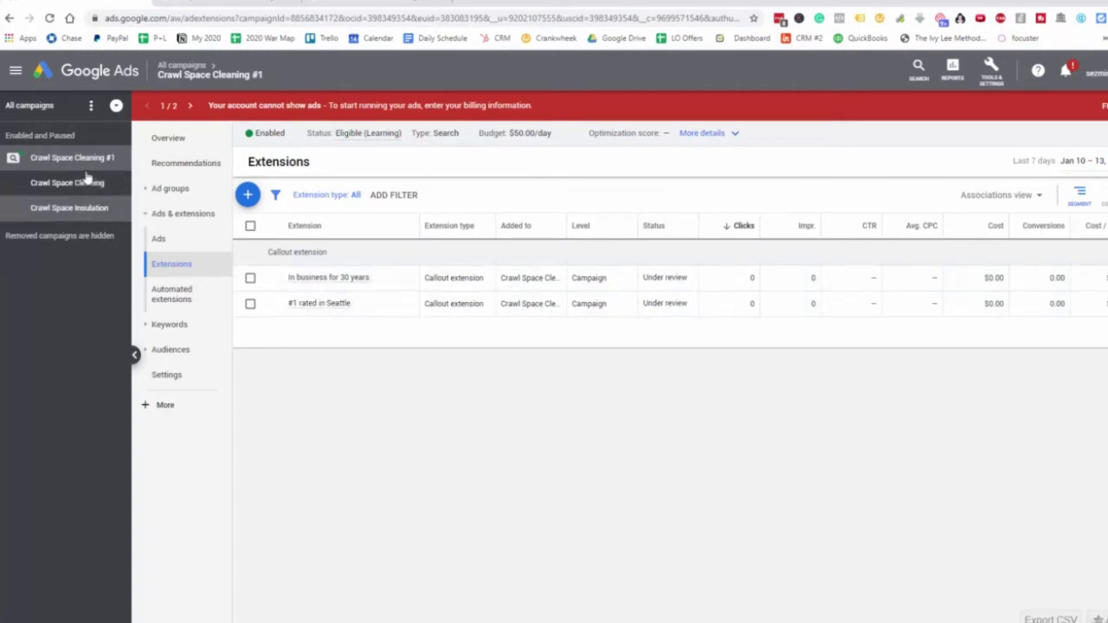
Go back to the Extensions list and bring up the menu of extension types to add
left_click(162, 240)
left_click(177, 266)
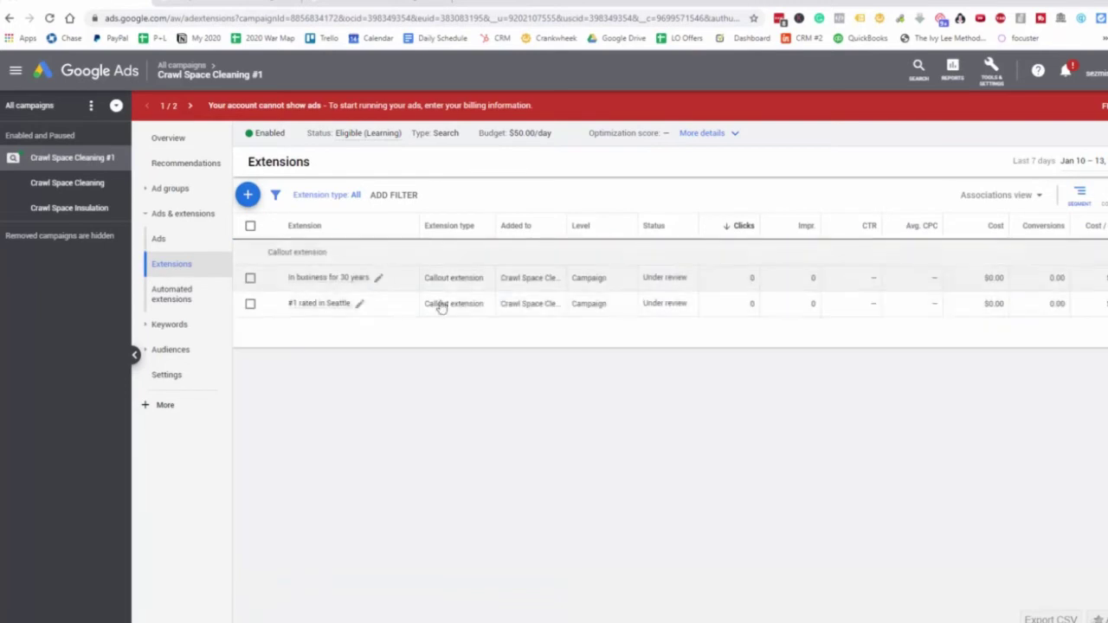
left_click(247, 195)
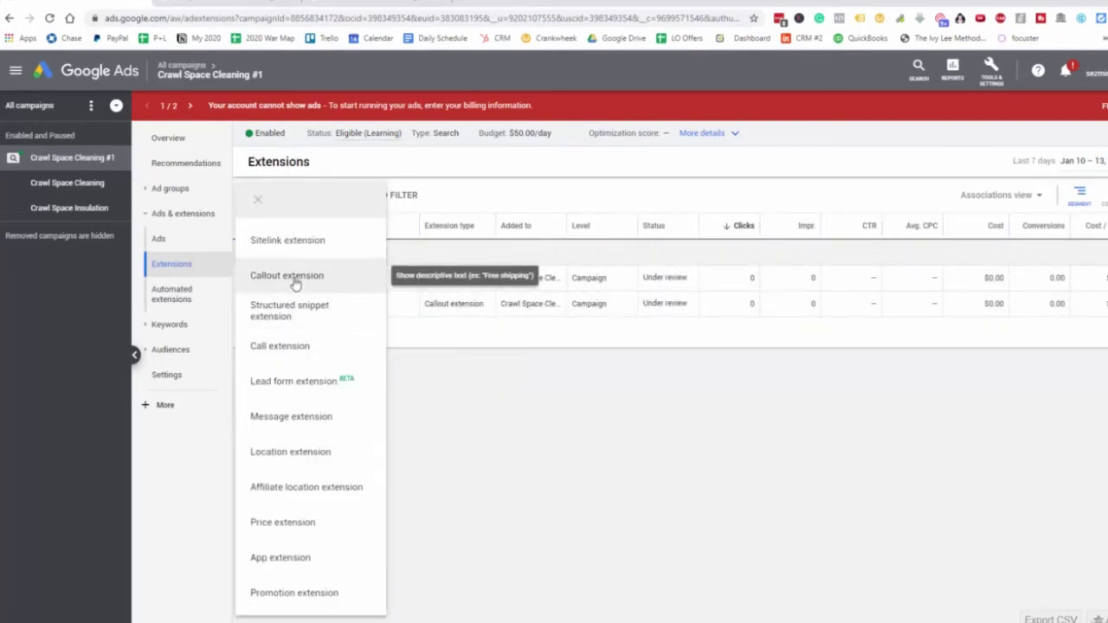
Choose a call extension and fill in a placeholder phone number
left_click(621, 386)
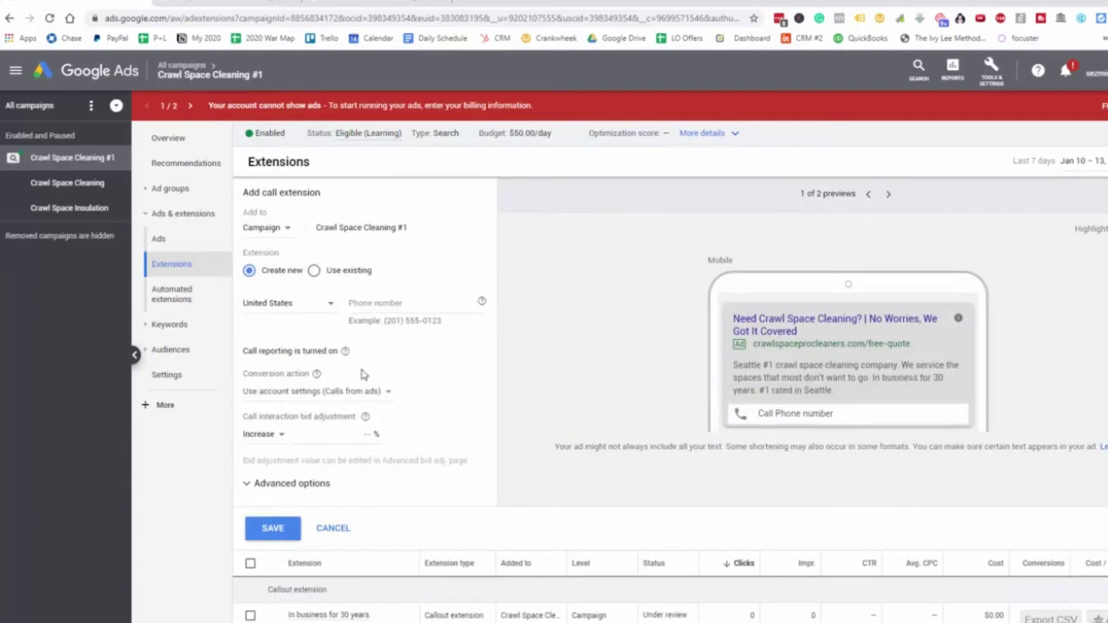
left_click(412, 305)
type("(555) 555-")
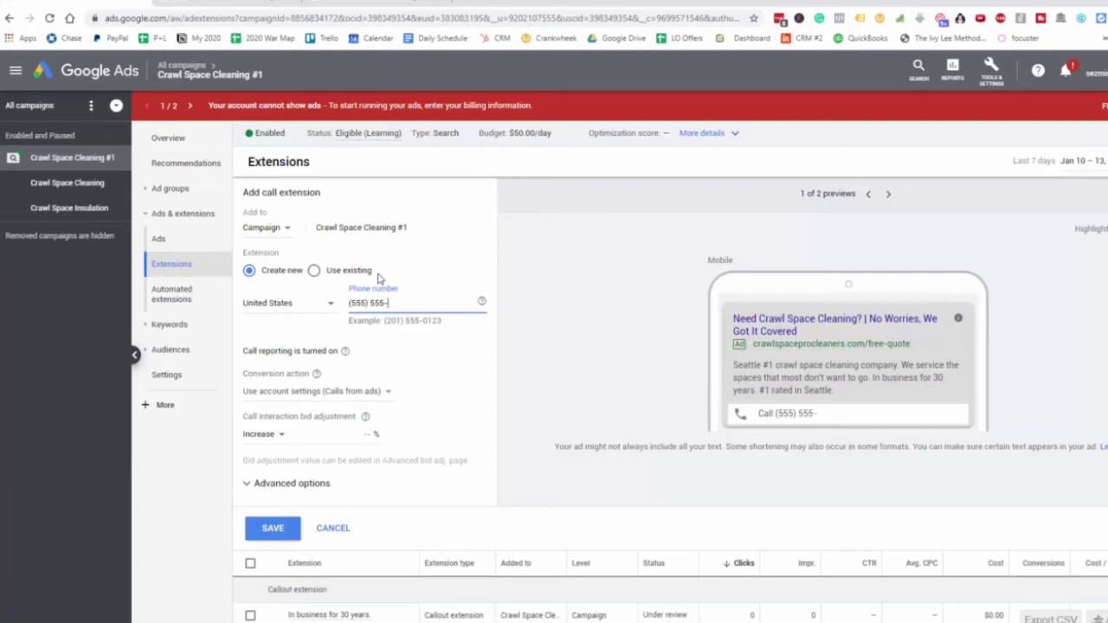
type("5555")
left_click(412, 388)
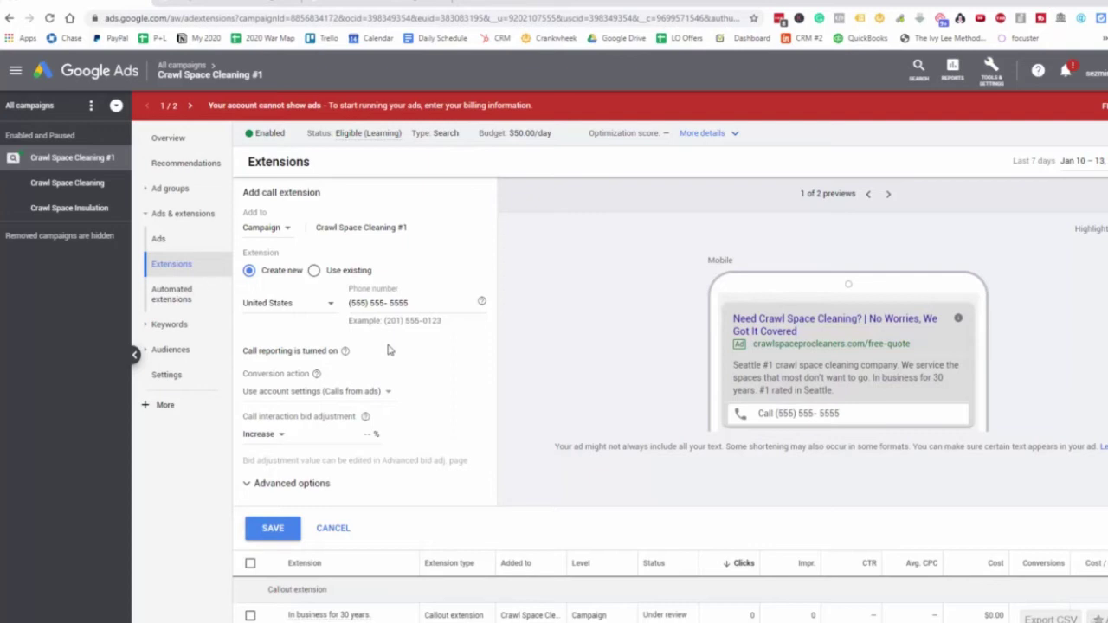
Replace the placeholder with the business phone number and save the call extension
left_click_drag(409, 303, 347, 304)
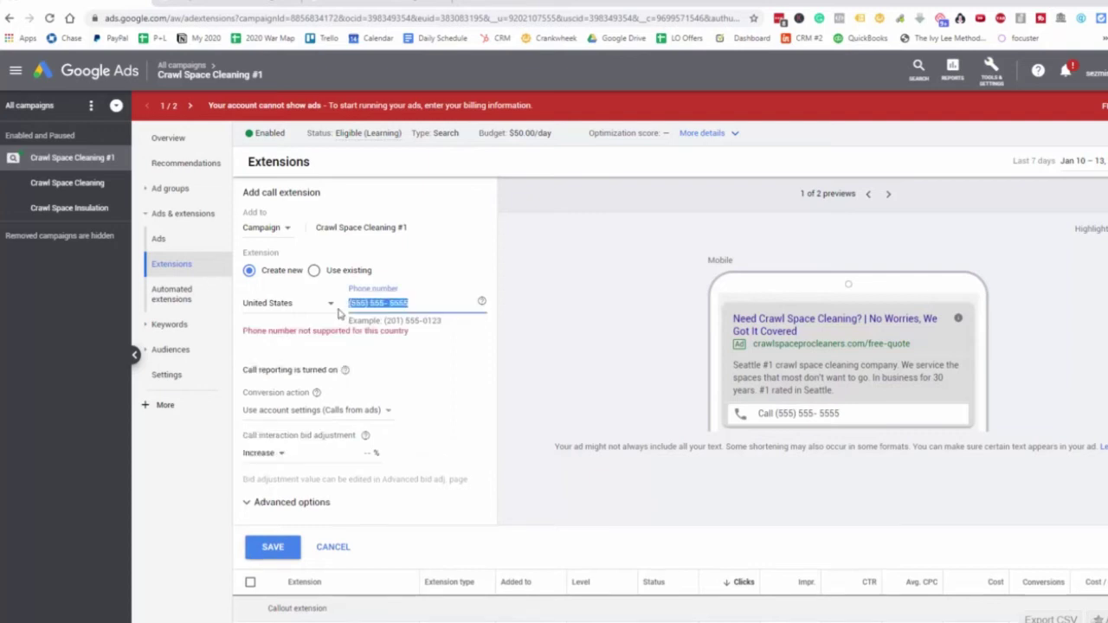
type("206")
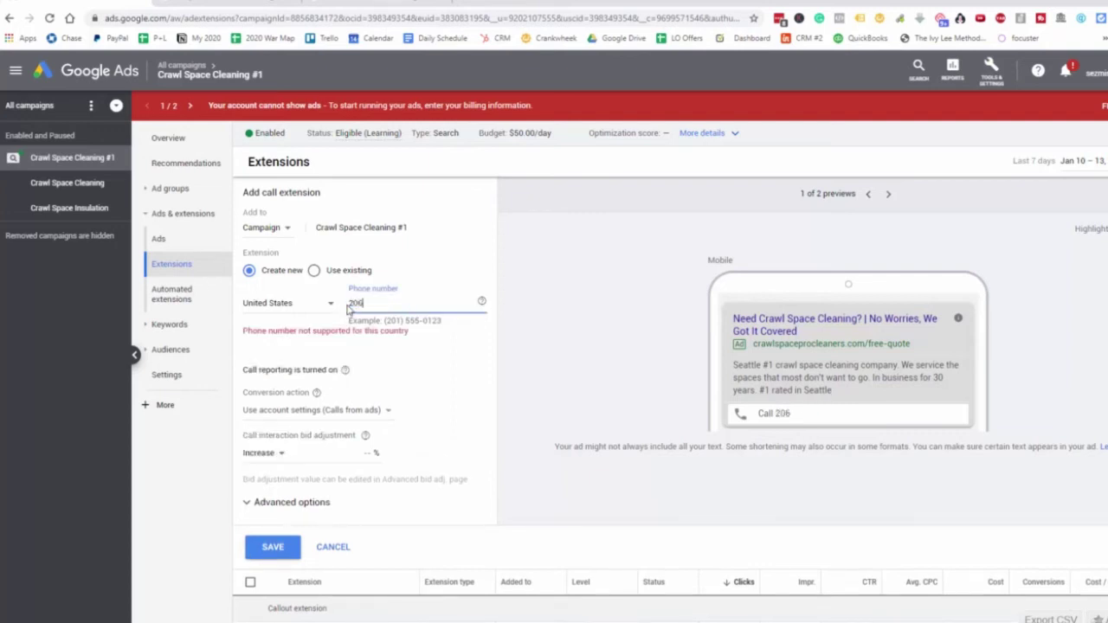
key("BackSpace")
key("BackSpace")
left_click(276, 547)
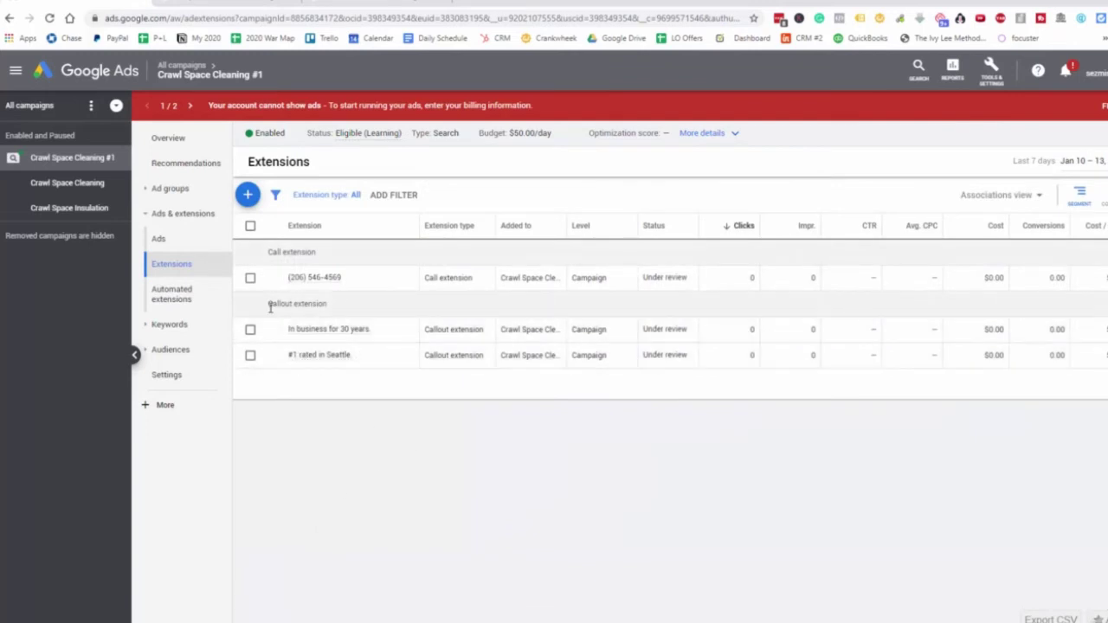
Check the review status of the new call and callout extension rows
mouse_move(350, 336)
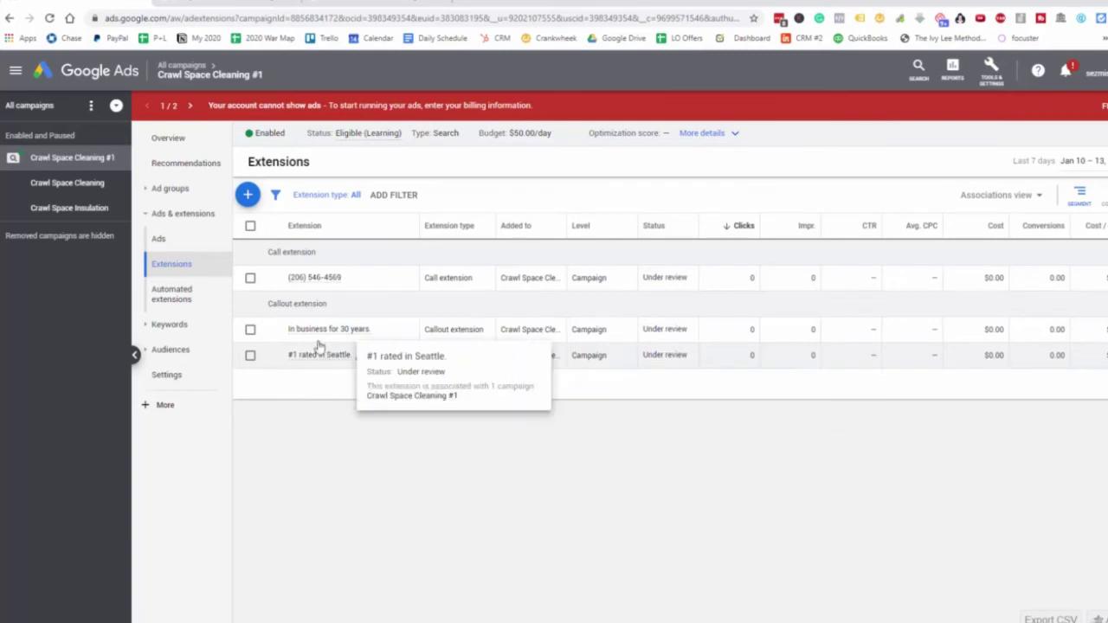
mouse_move(299, 281)
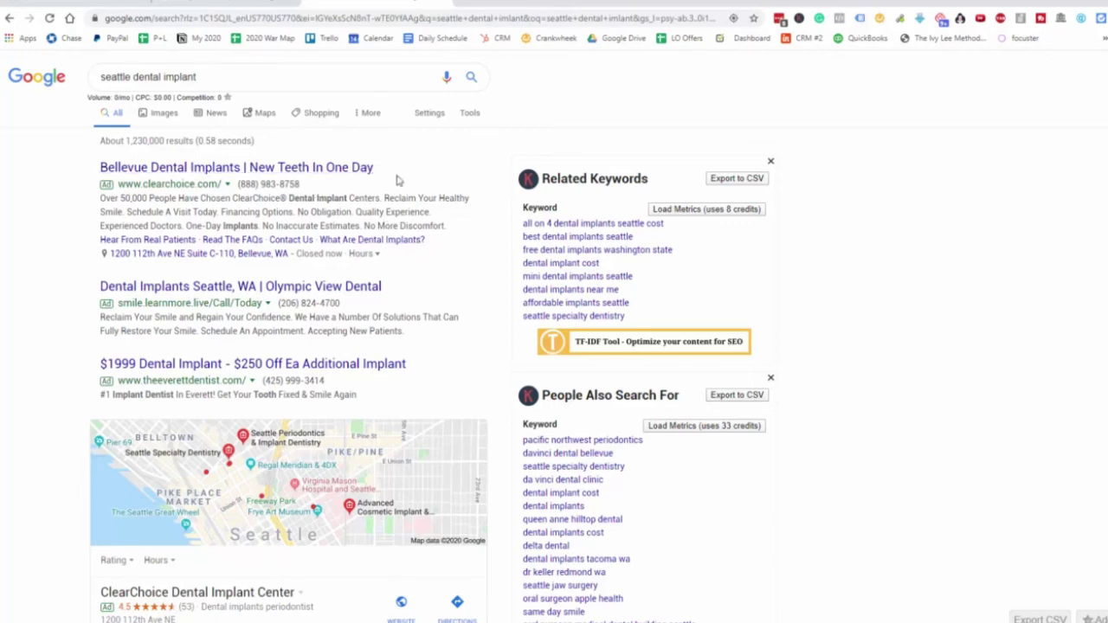
Scroll through the seattle dental implant search results and their competitor ads
scroll(416, 236, "down", 15)
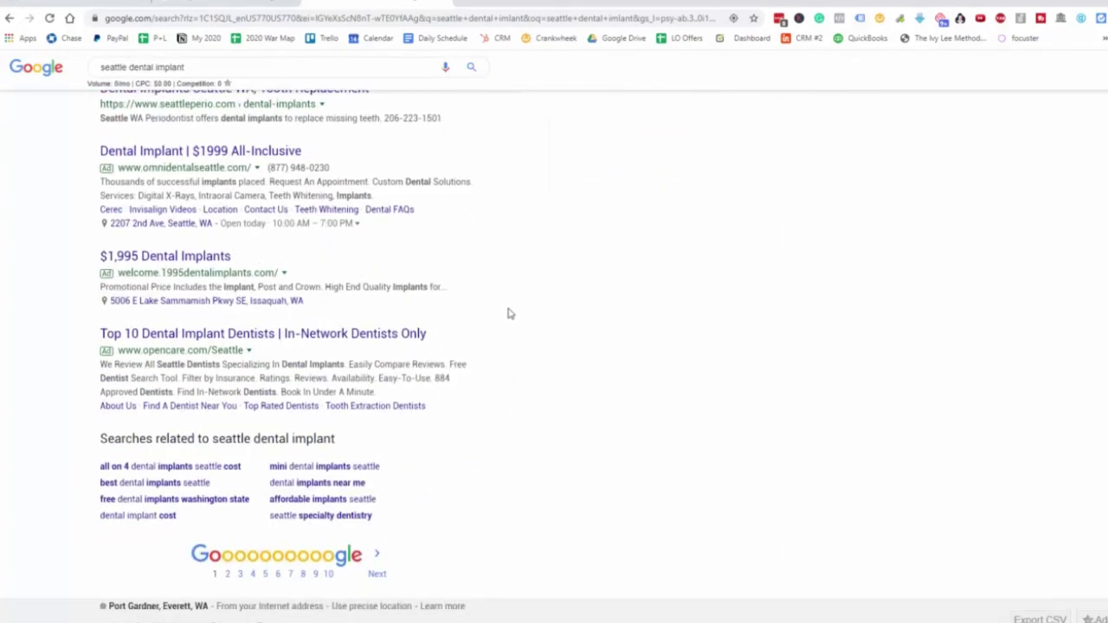
scroll(509, 310, "up", 2)
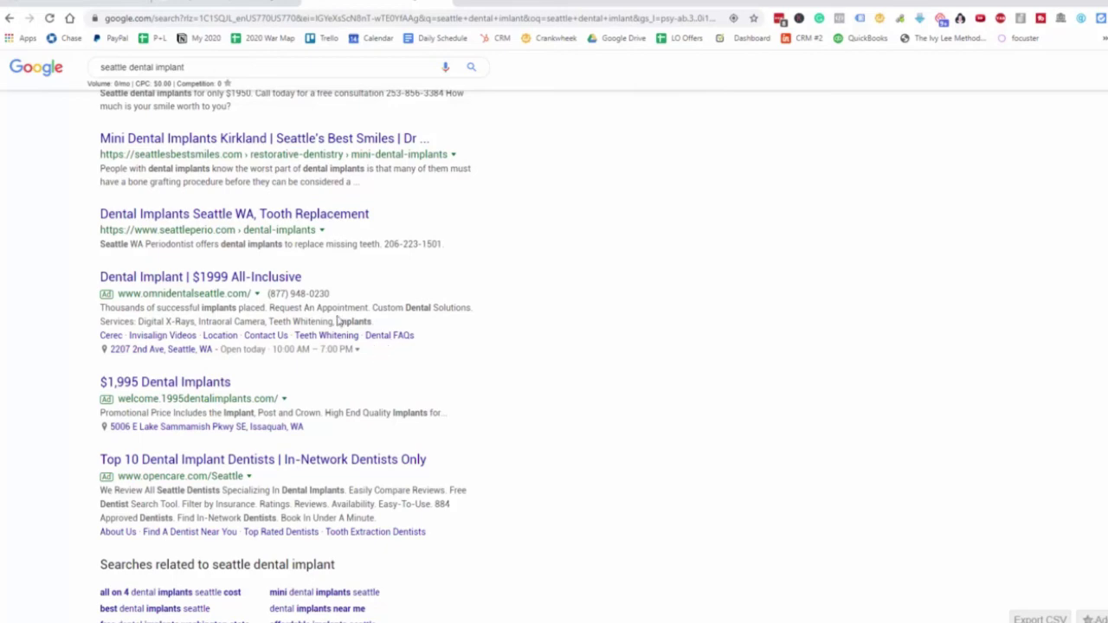
scroll(431, 327, "up", 15)
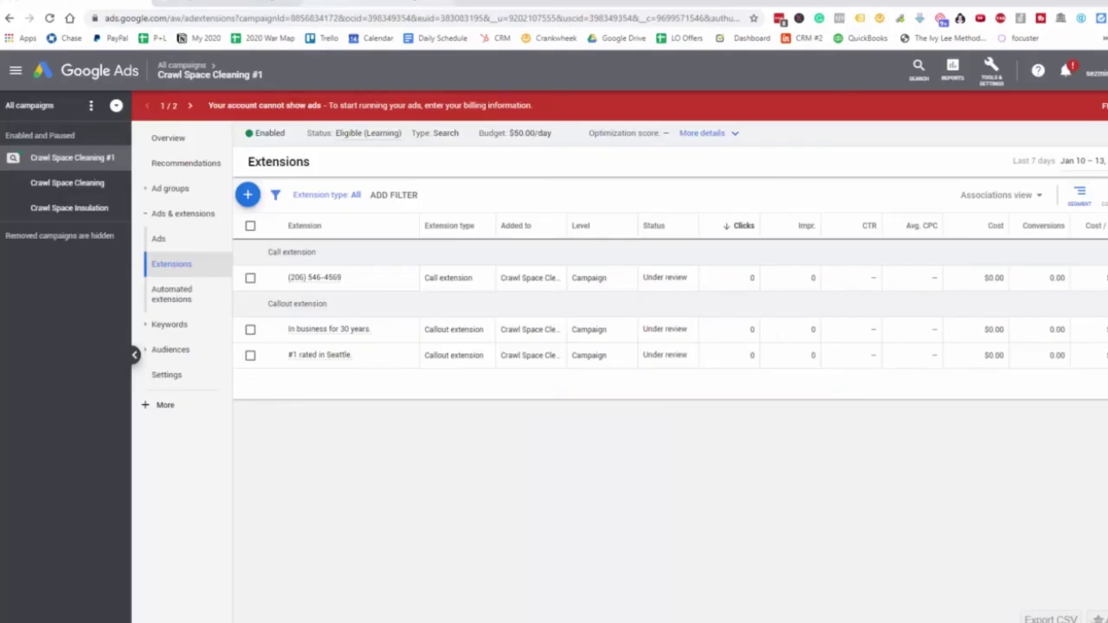
Return to the seattle dental implant results and scroll through the competitor ads
left_click(359, 9)
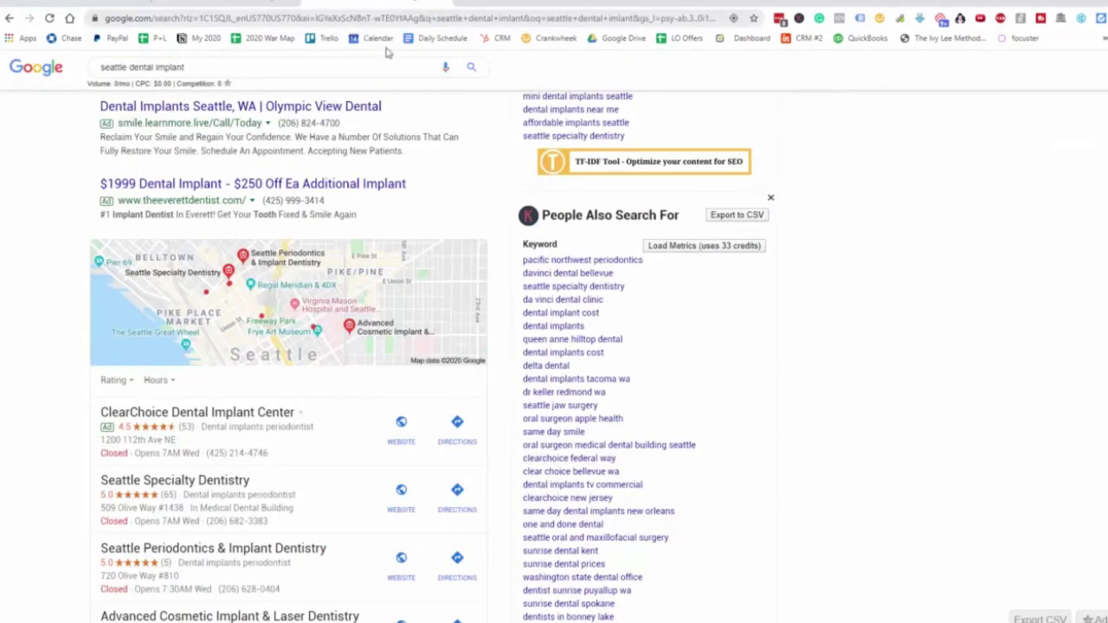
scroll(459, 129, "up", 1)
scroll(454, 135, "up", 2)
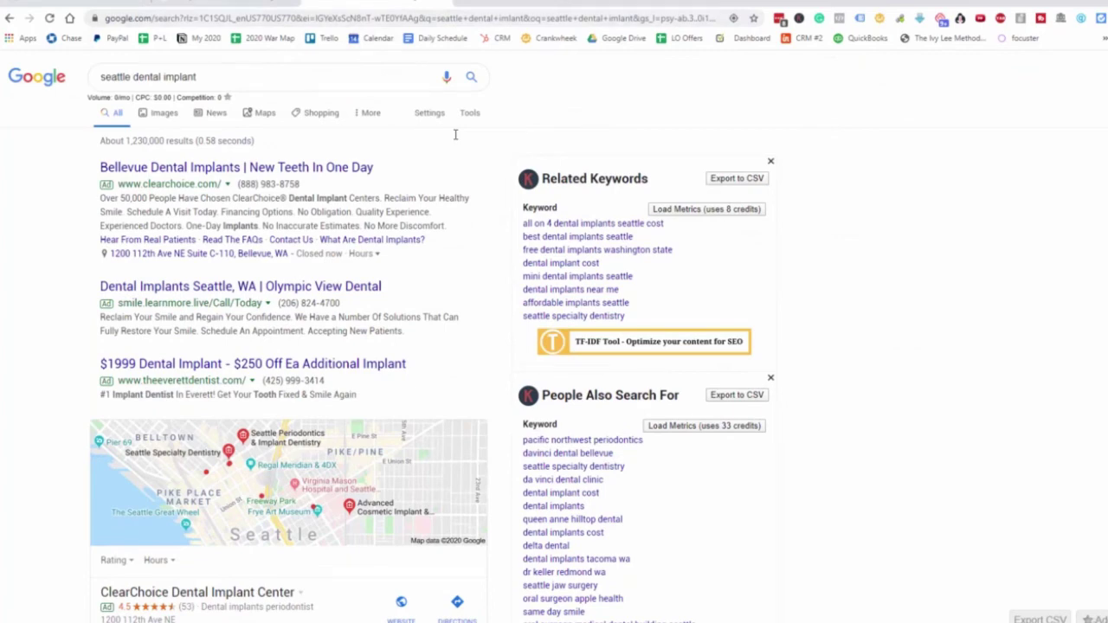
scroll(495, 211, "down", 6)
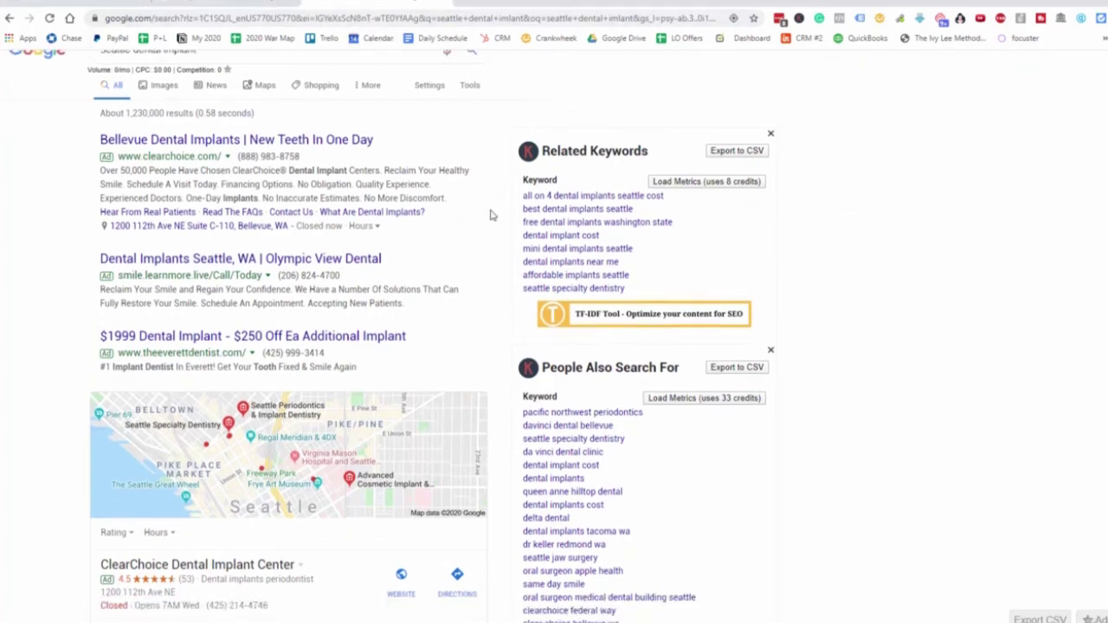
scroll(508, 223, "down", 9)
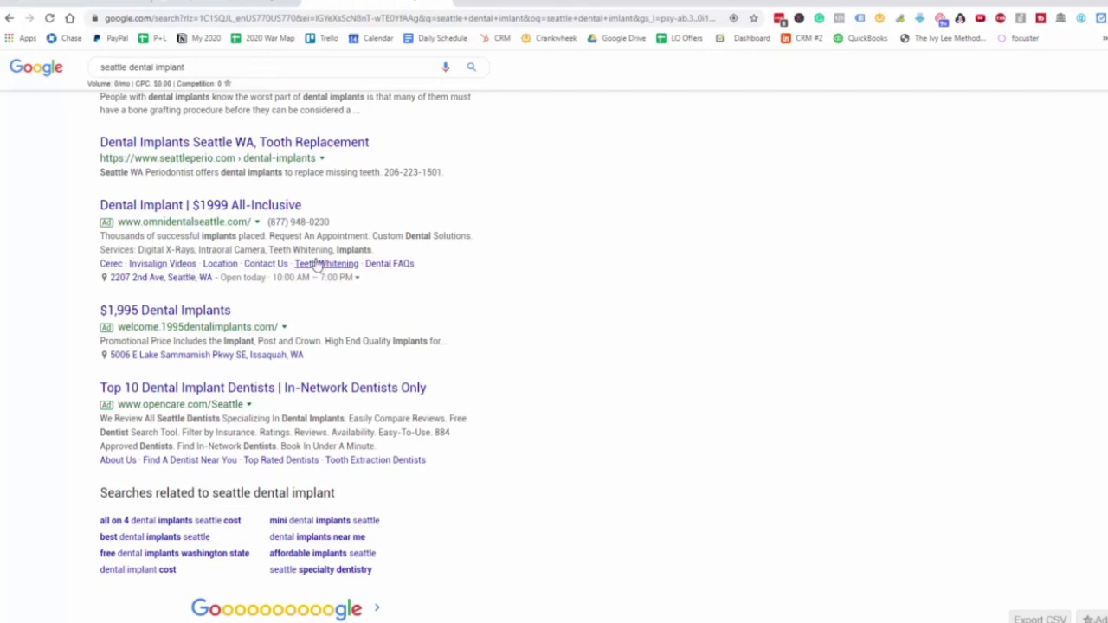
scroll(408, 267, "up", 15)
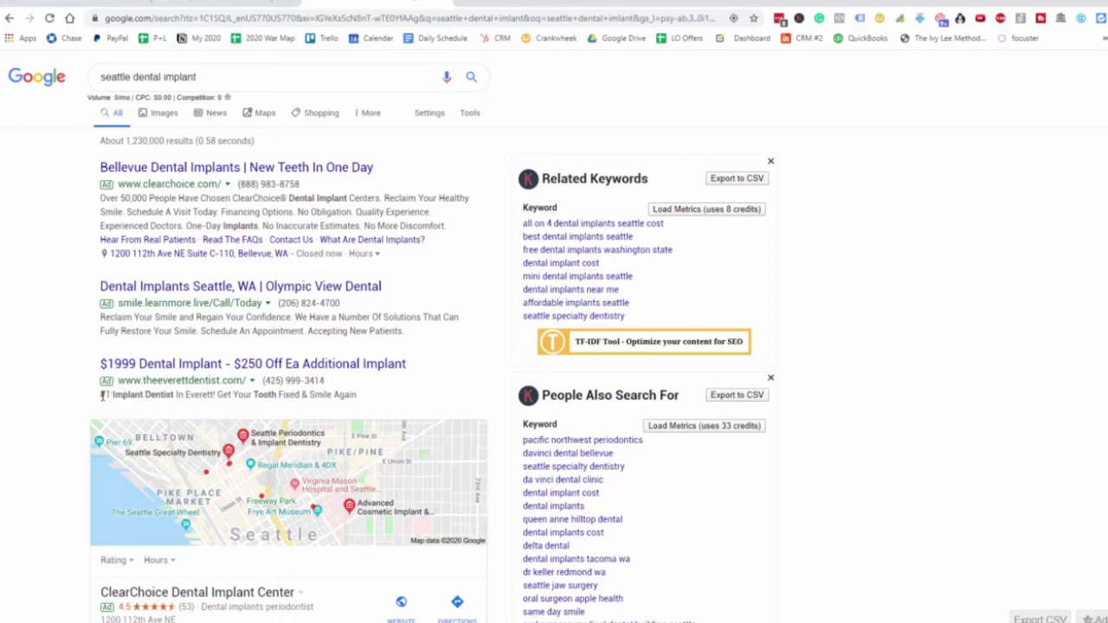
Highlight the Everett implant and Olympic View Dental ad descriptions, then clear the highlight
left_click_drag(101, 395, 365, 408)
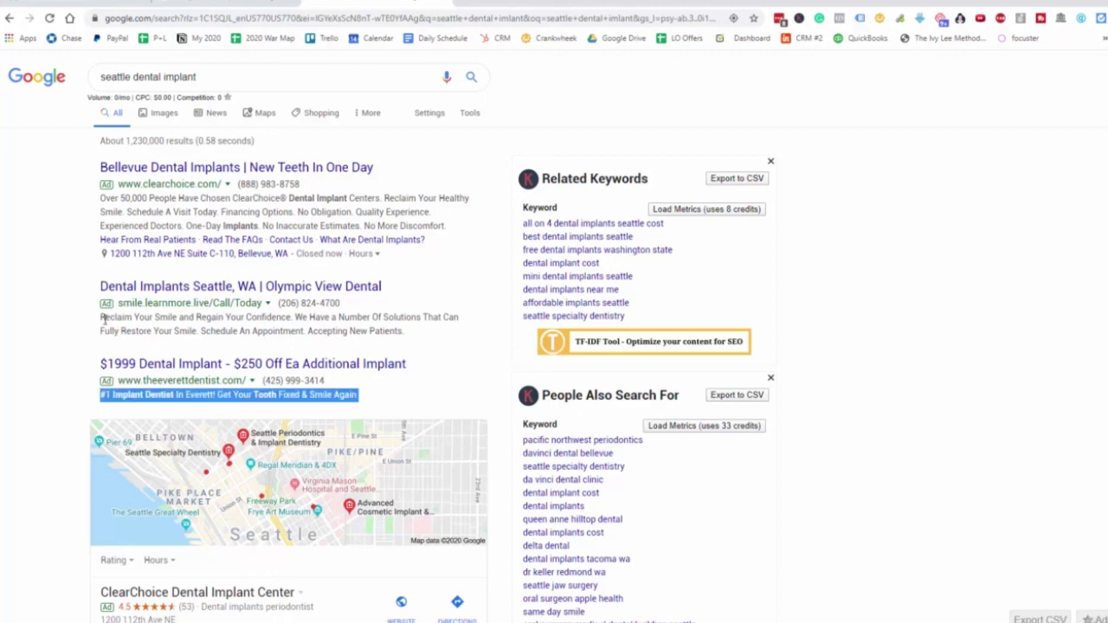
left_click_drag(101, 318, 437, 336)
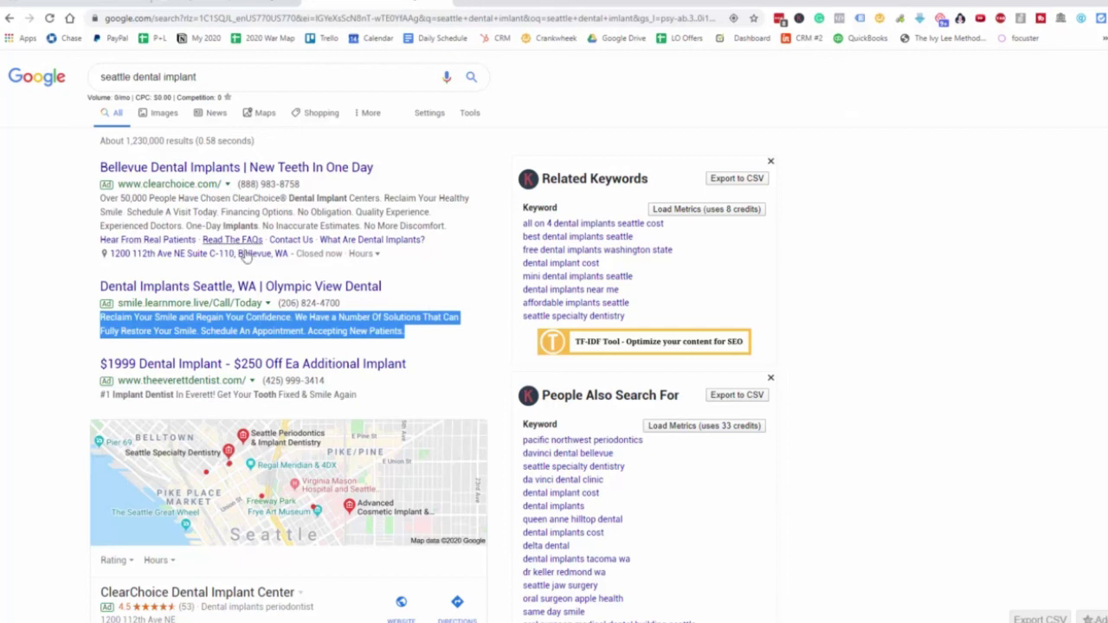
left_click(439, 272)
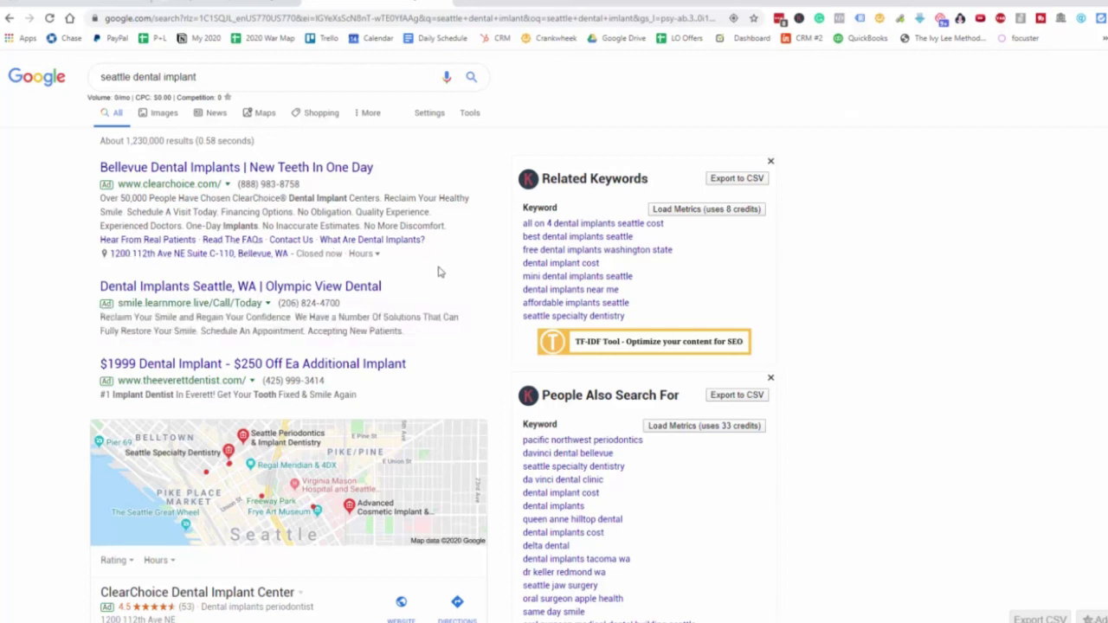